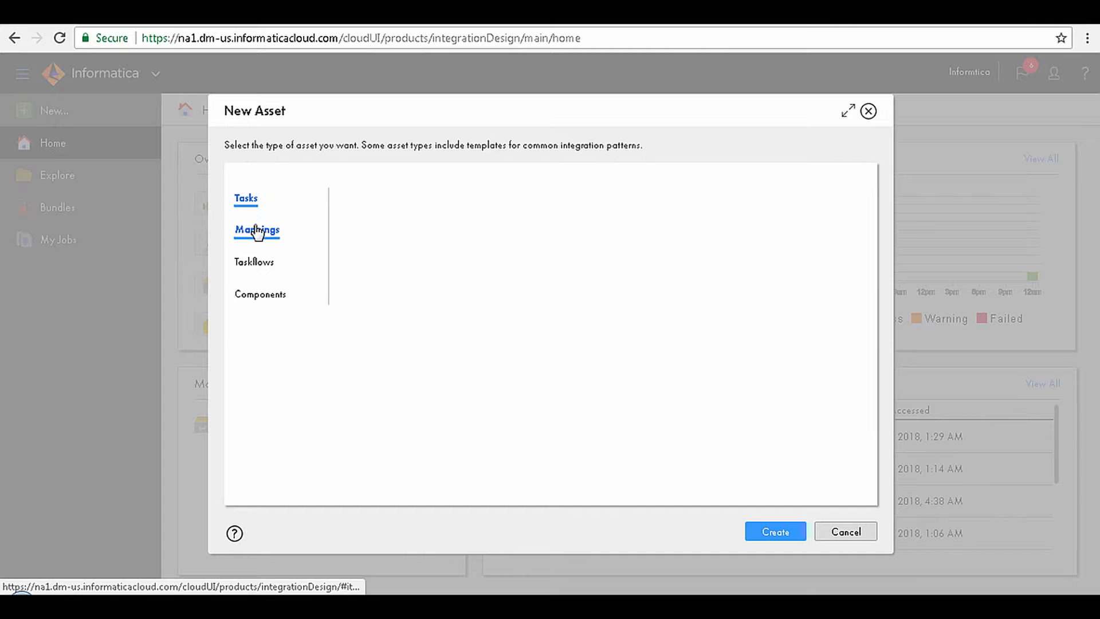
Step: Create a new blank mapping and name it m_Dynamic_Linking
{"action": "left_click", "coordinate": [256, 231]}
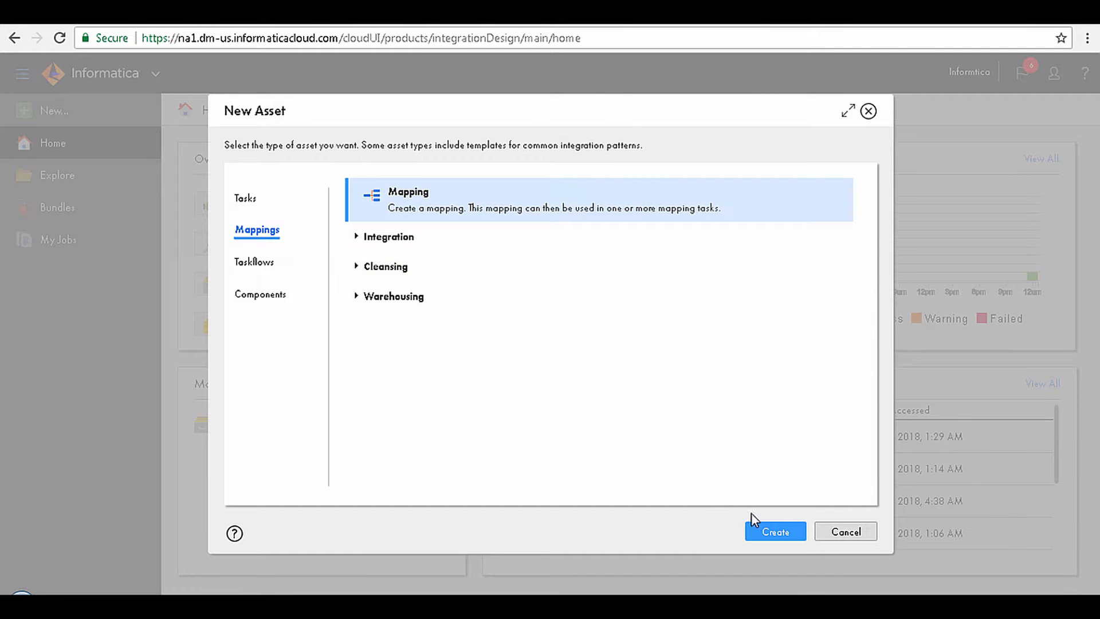
{"action": "left_click", "coordinate": [763, 532]}
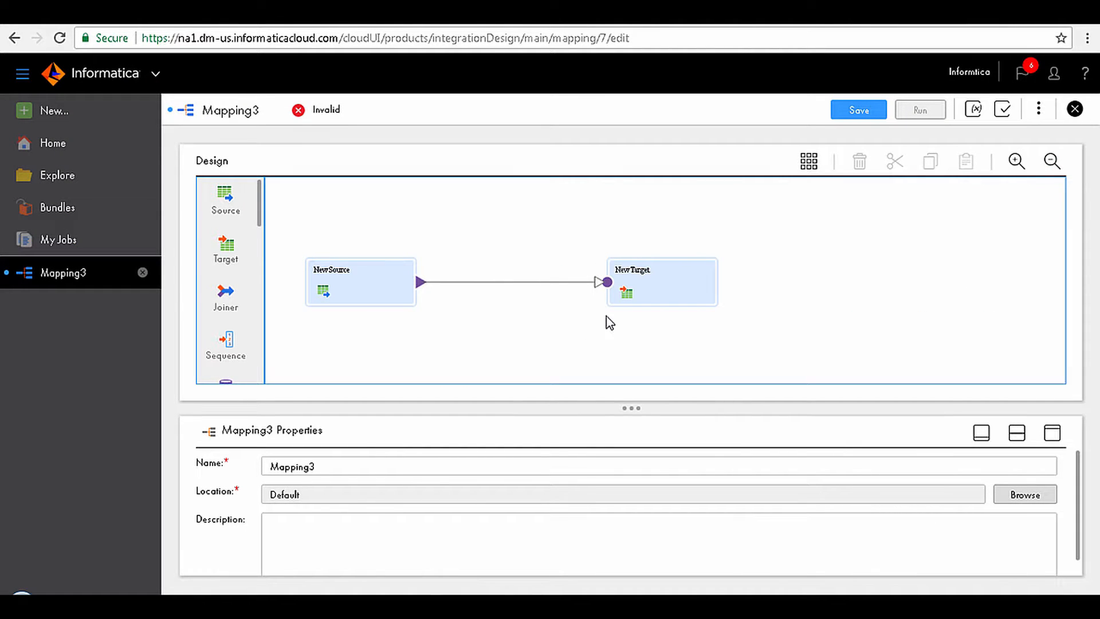
{"action": "left_click_drag", "start_coordinate": [364, 462], "coordinate": [248, 455]}
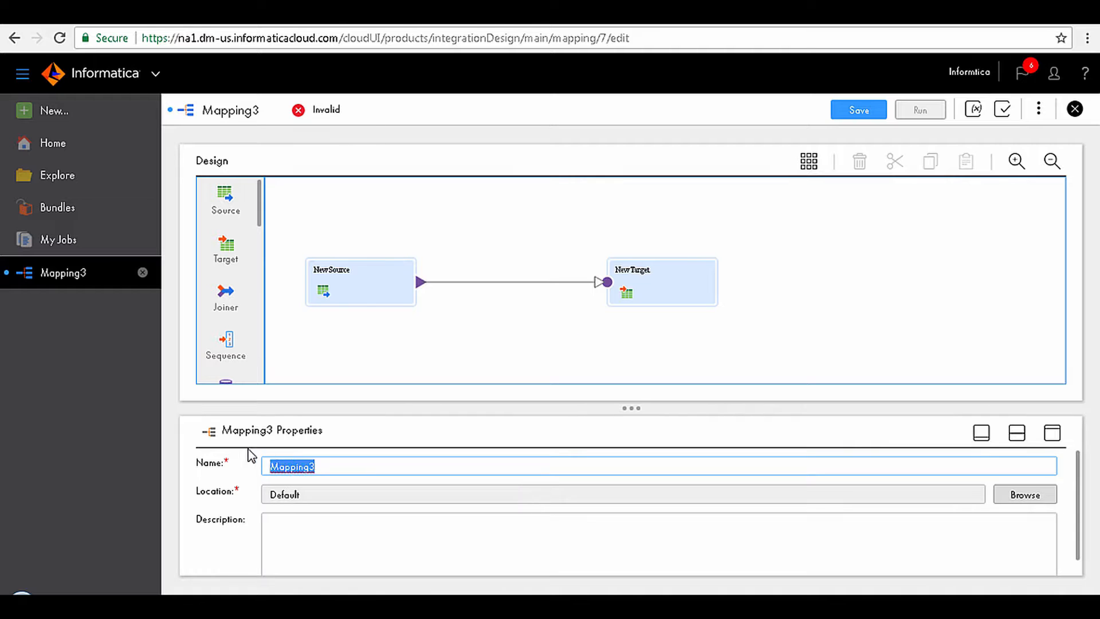
{"action": "type", "text": "m_Dynamic_Linking"}
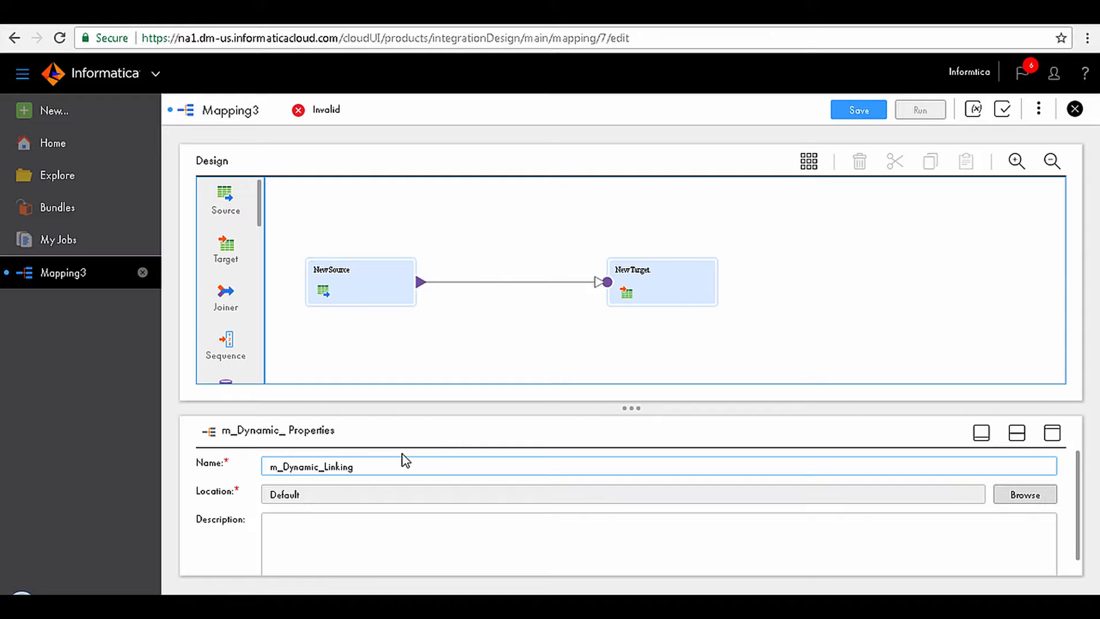
{"action": "left_click", "coordinate": [331, 497]}
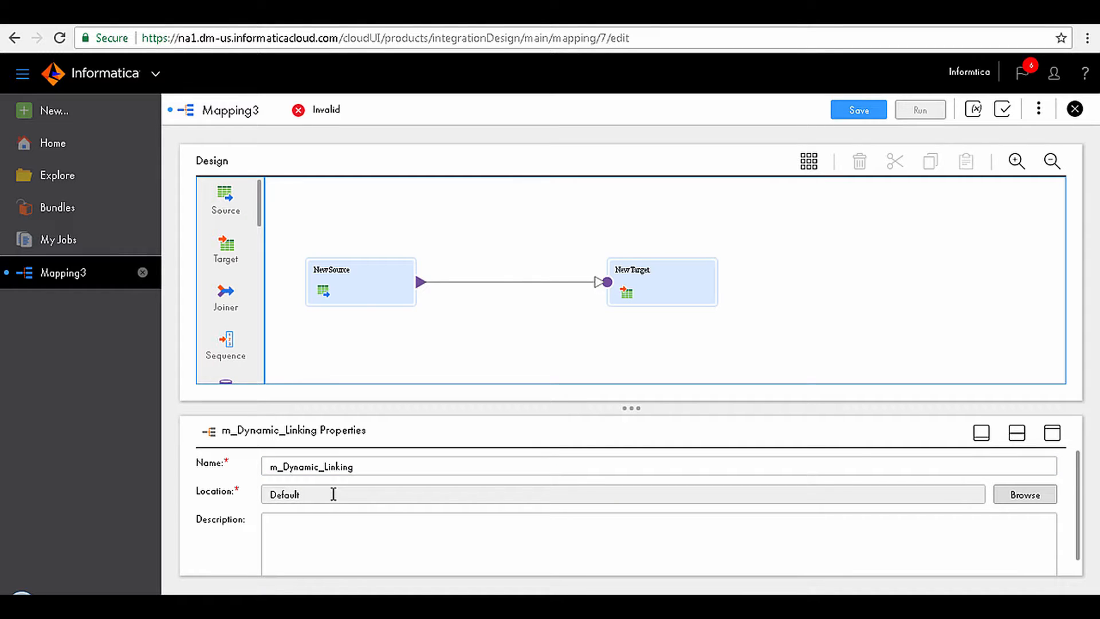
Step: Rename the NewSource transformation as Source
{"action": "left_click", "coordinate": [356, 281]}
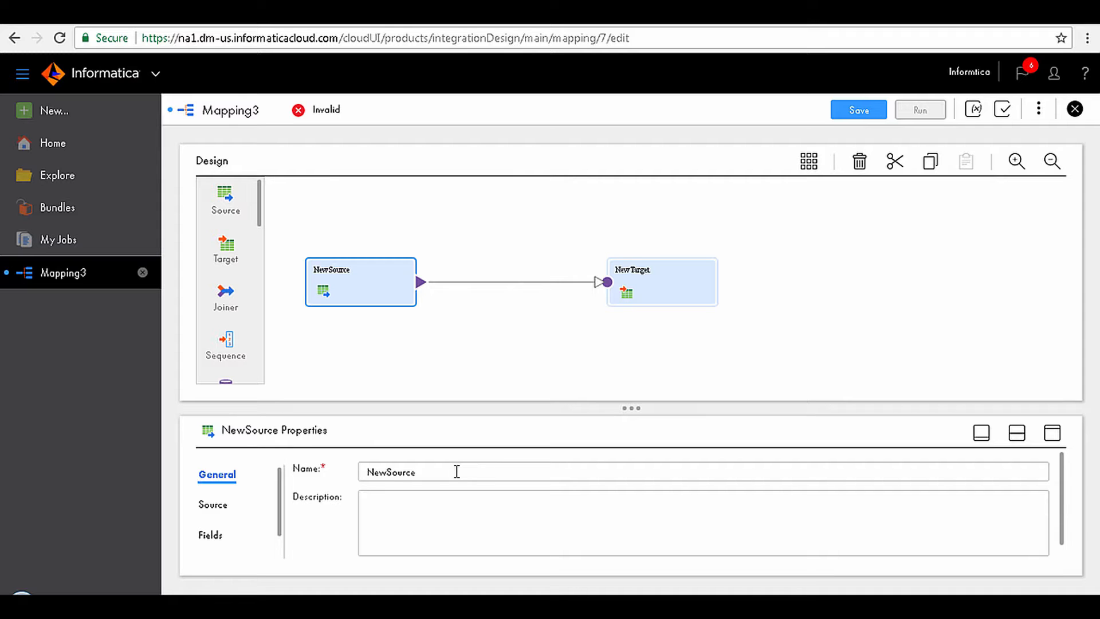
{"action": "left_click", "coordinate": [387, 473]}
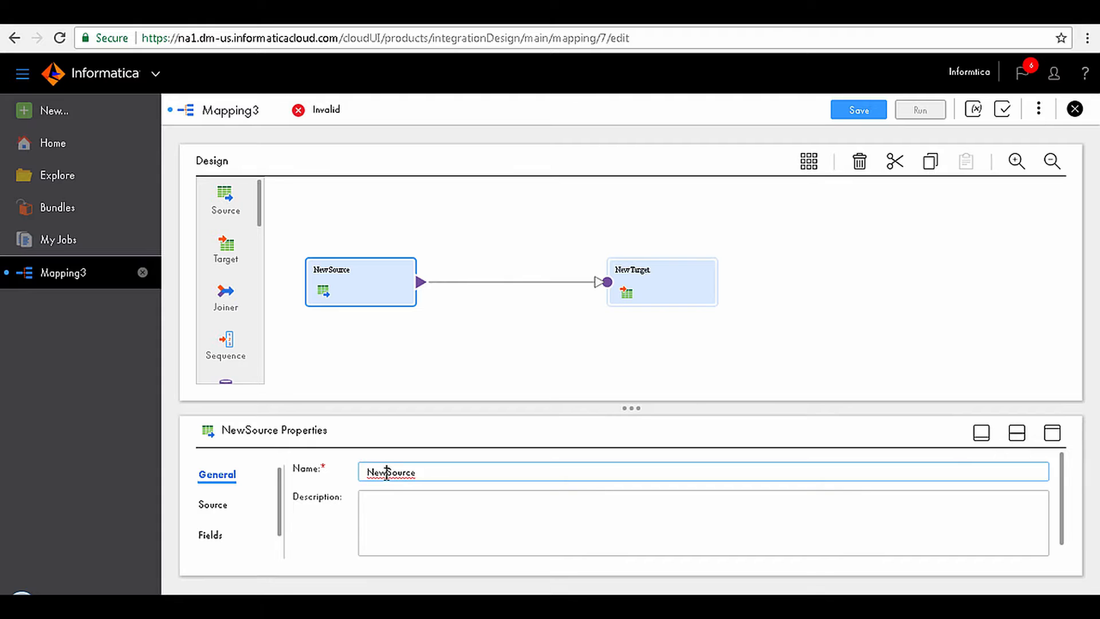
{"action": "key", "text": "BackSpace"}
{"action": "key", "text": "BackSpace"}
{"action": "key", "text": "BackSpace"}
Step: Set the source connection to Lab_FlatFileConnection and choose Customer_Detail.csv as the source object
{"action": "left_click", "coordinate": [229, 507]}
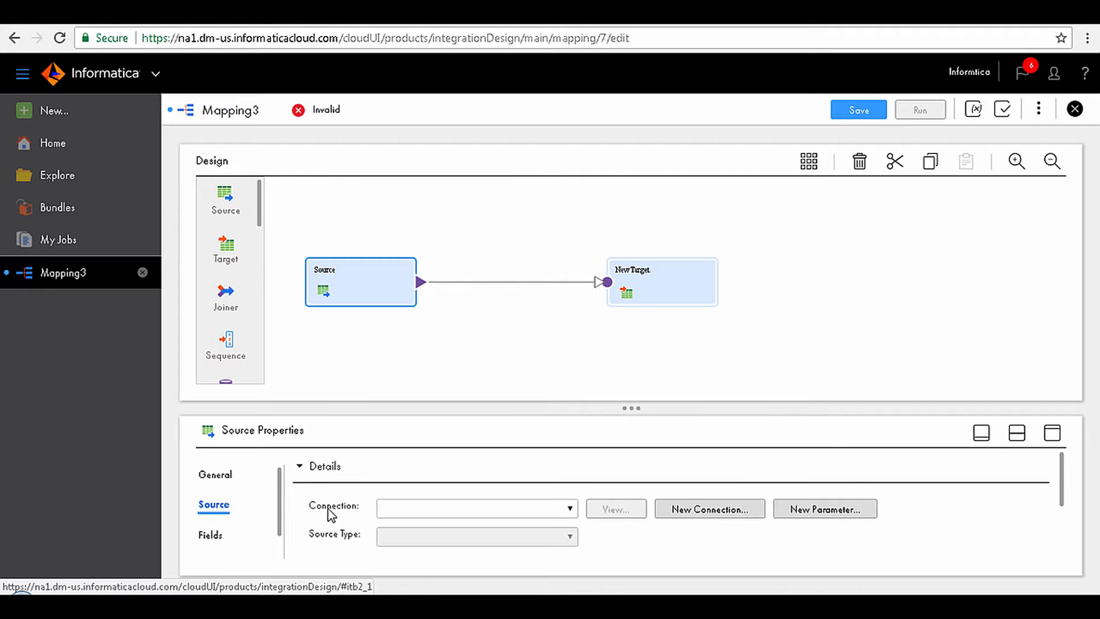
{"action": "left_click", "coordinate": [396, 515]}
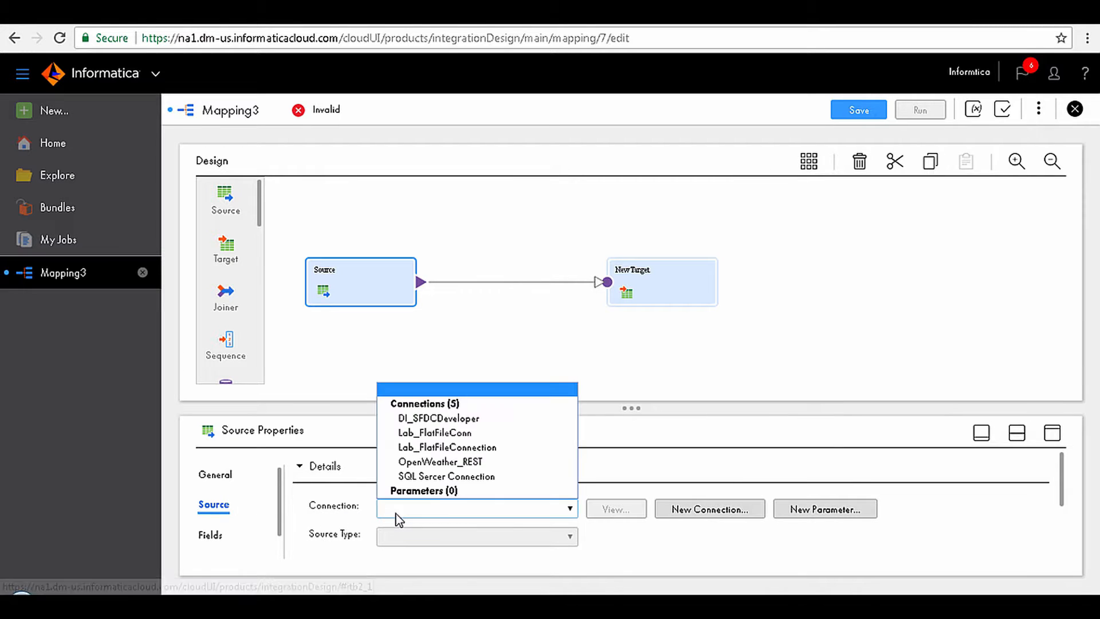
{"action": "left_click", "coordinate": [437, 448]}
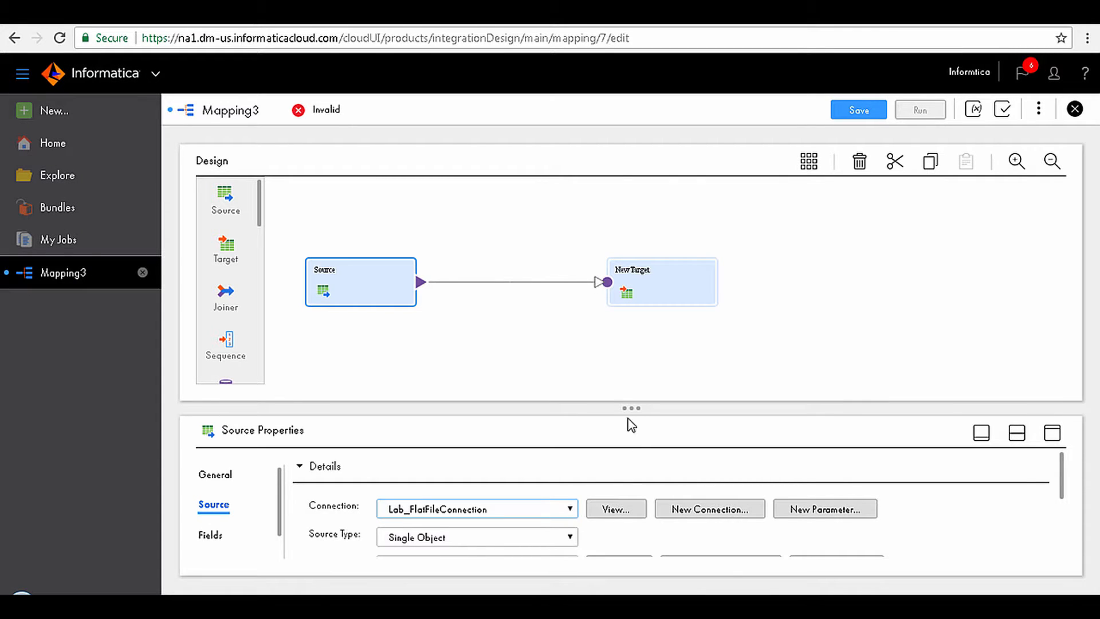
{"action": "left_click_drag", "start_coordinate": [631, 406], "coordinate": [631, 354]}
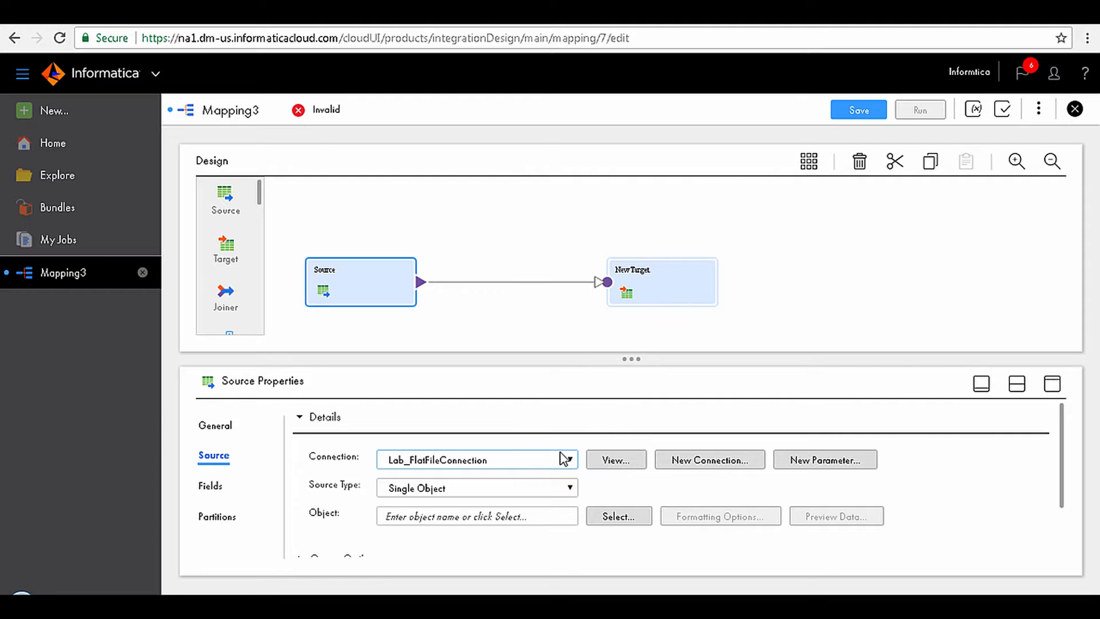
{"action": "left_click", "coordinate": [605, 517]}
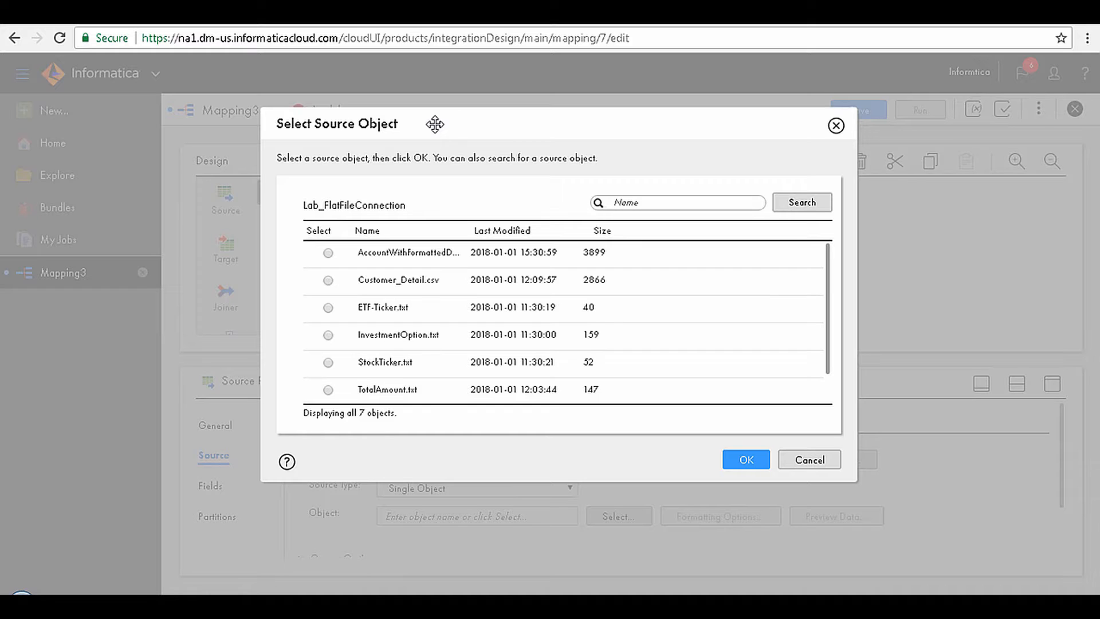
{"action": "left_click", "coordinate": [436, 285]}
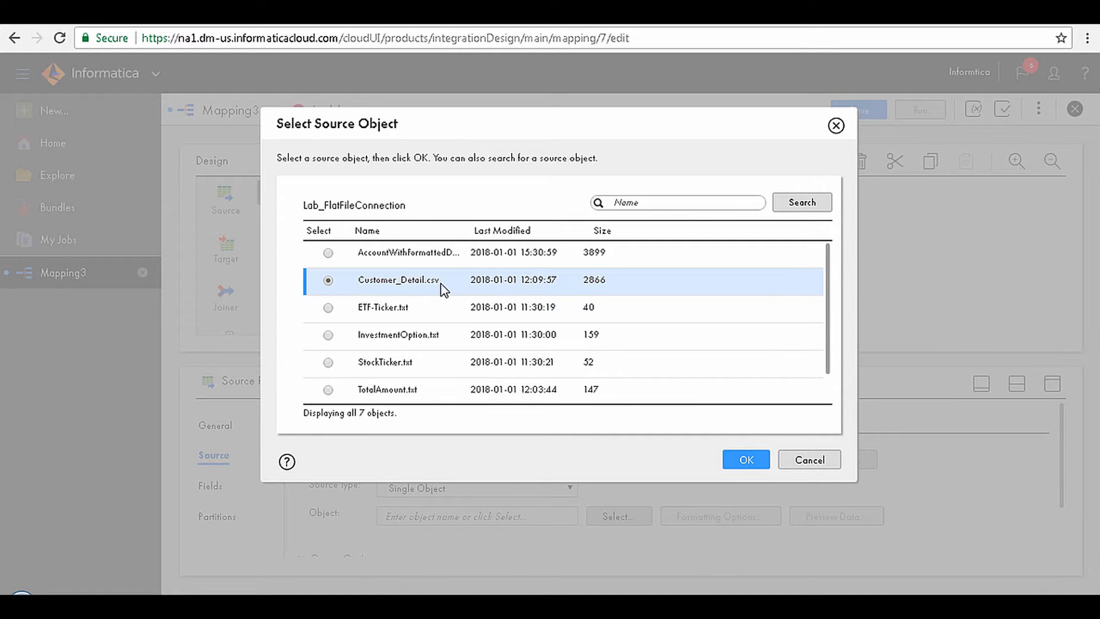
{"action": "left_click", "coordinate": [761, 465]}
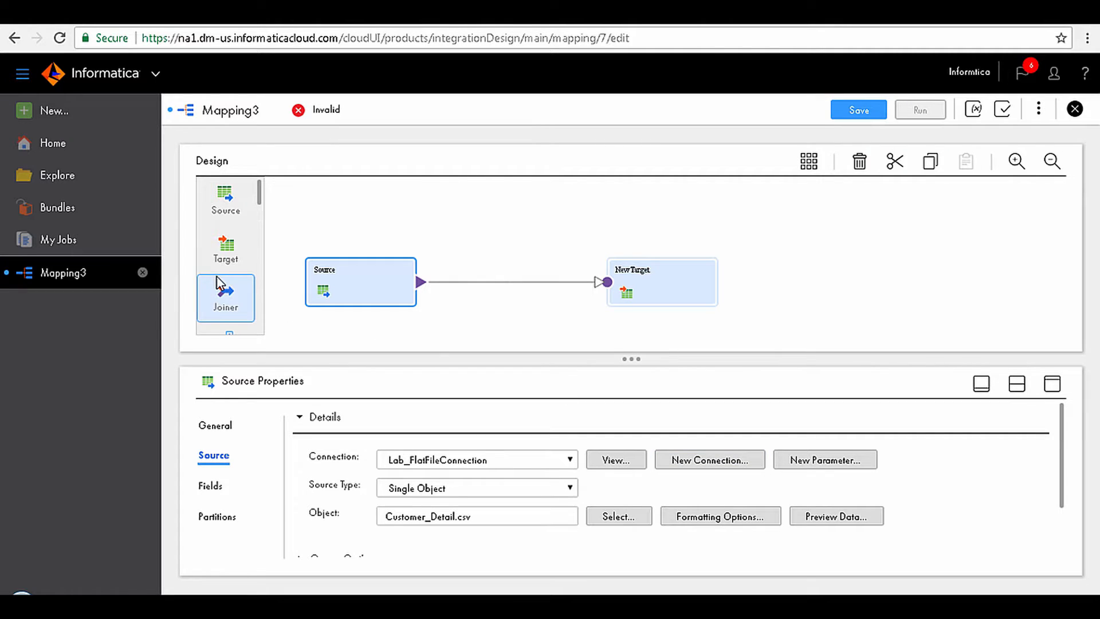
Step: Insert a Sorter transformation on the link between the source and the target
{"action": "scroll", "coordinate": [222, 284], "scroll_direction": "down", "scroll_amount": 2}
{"action": "scroll", "coordinate": [220, 275], "scroll_direction": "down", "scroll_amount": 1}
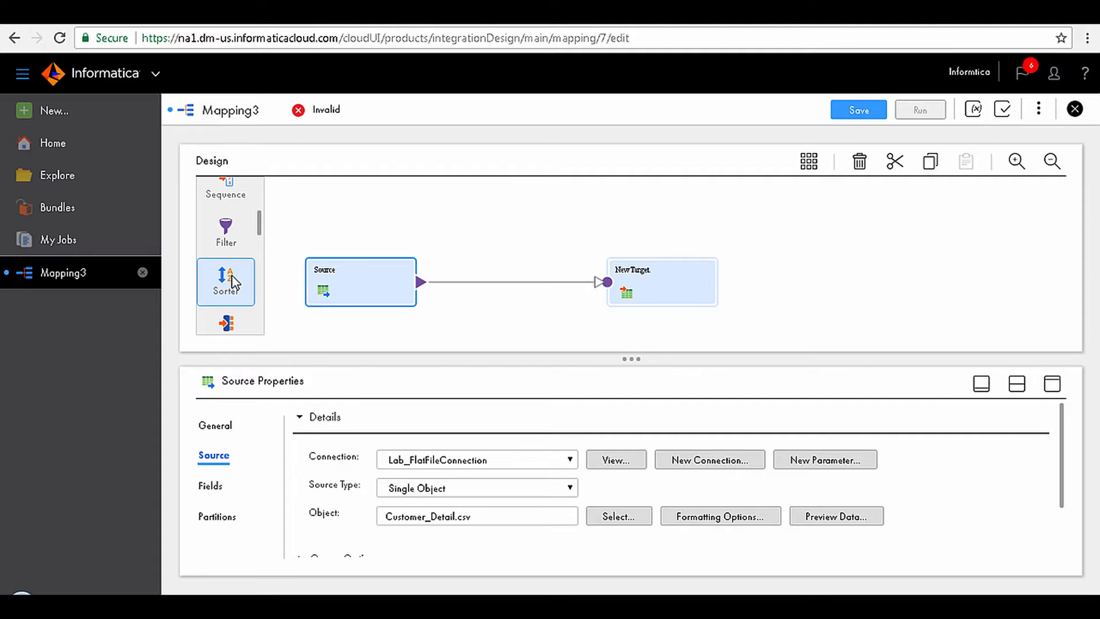
{"action": "left_click_drag", "start_coordinate": [231, 282], "coordinate": [451, 269]}
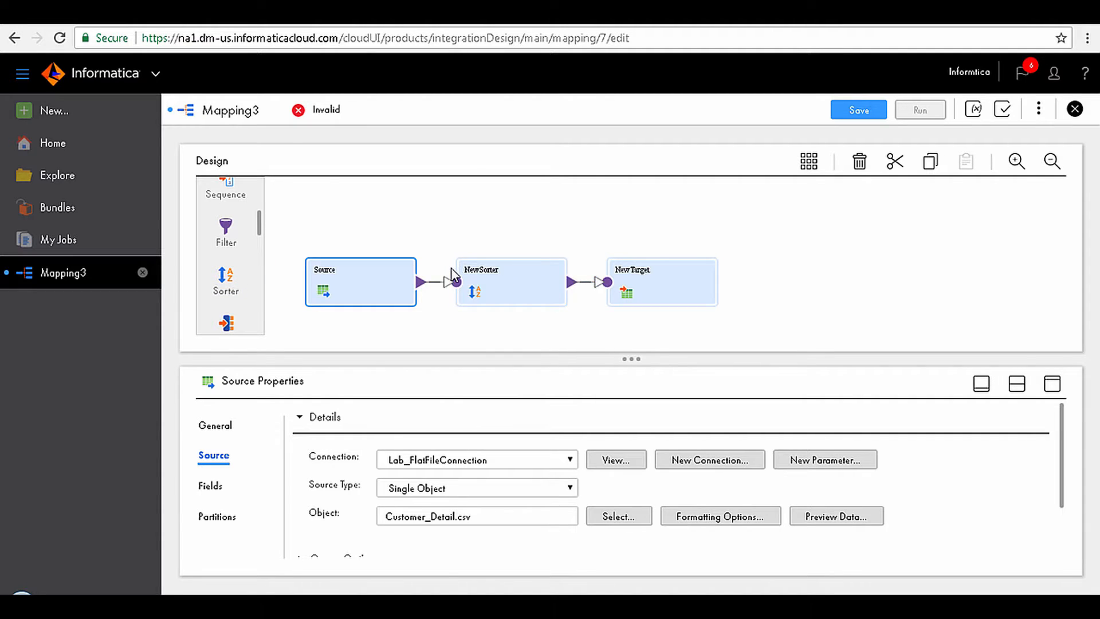
Step: Rename the NewSorter transformation as Sorter
{"action": "left_click", "coordinate": [500, 290]}
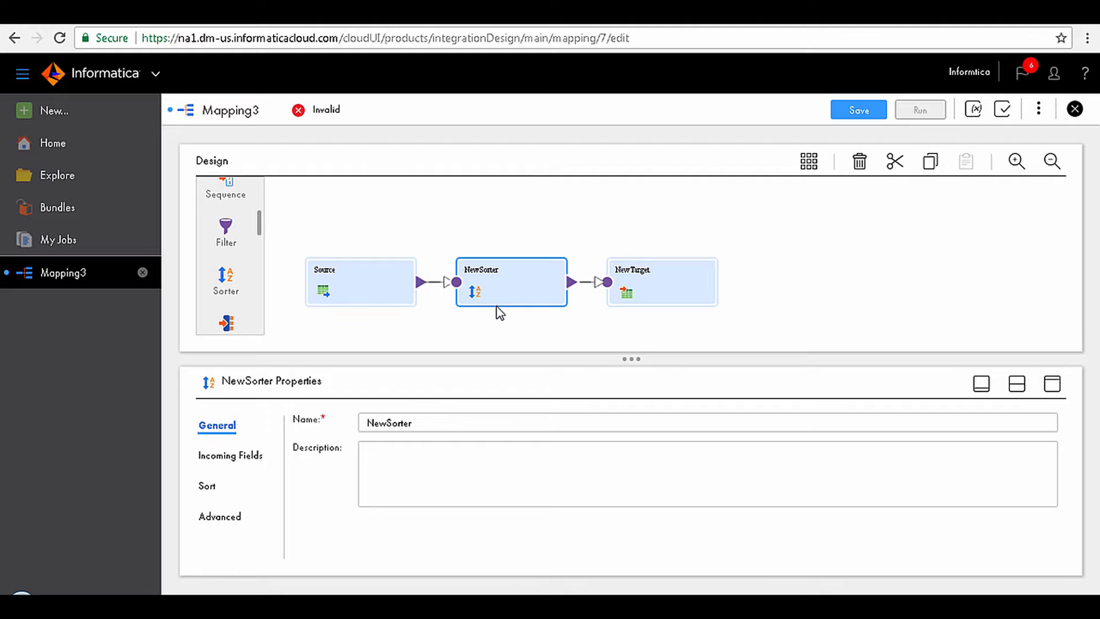
{"action": "left_click", "coordinate": [388, 423]}
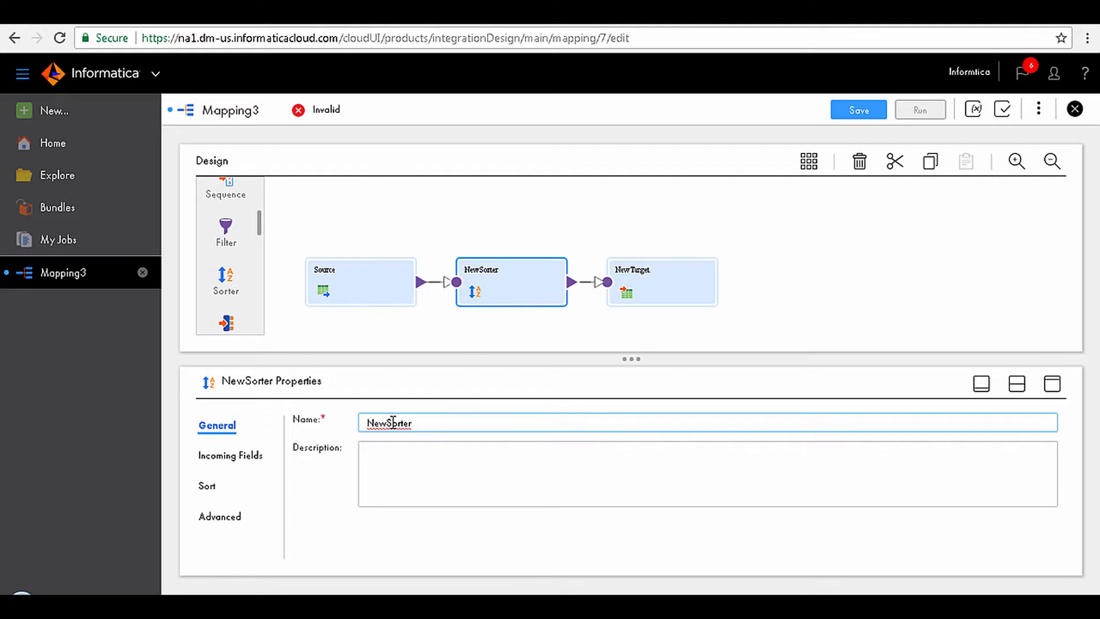
{"action": "key", "text": "BackSpace"}
{"action": "key", "text": "BackSpace"}
{"action": "key", "text": "BackSpace"}
{"action": "left_click", "coordinate": [292, 486]}
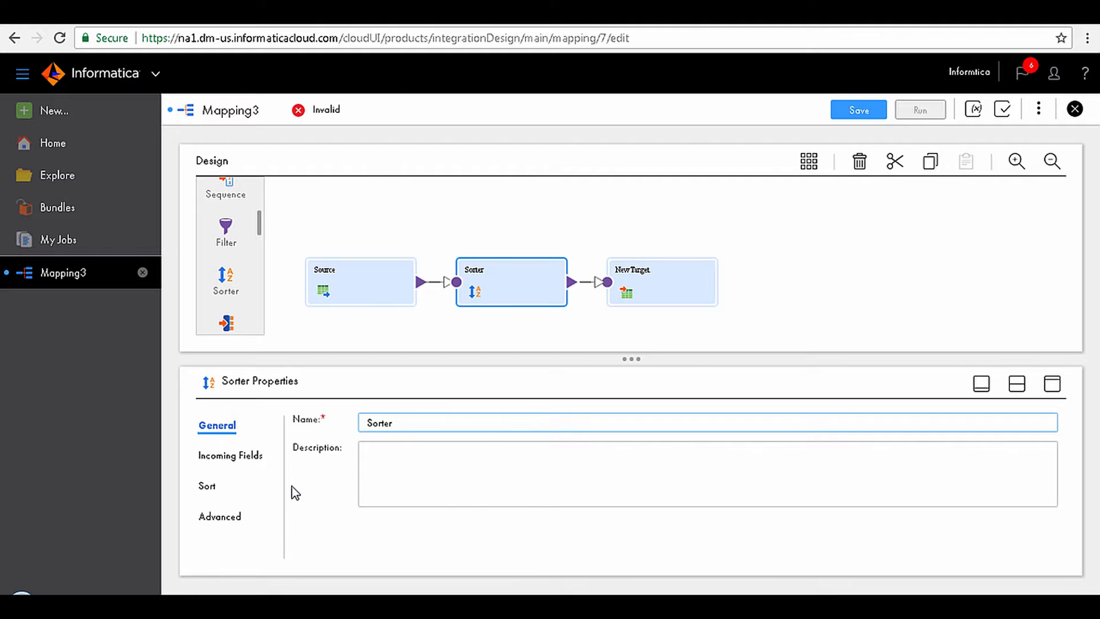
Step: Add a sort condition to the Sorter on the First_Name field in ascending order
{"action": "left_click", "coordinate": [208, 487]}
{"action": "left_click", "coordinate": [582, 457]}
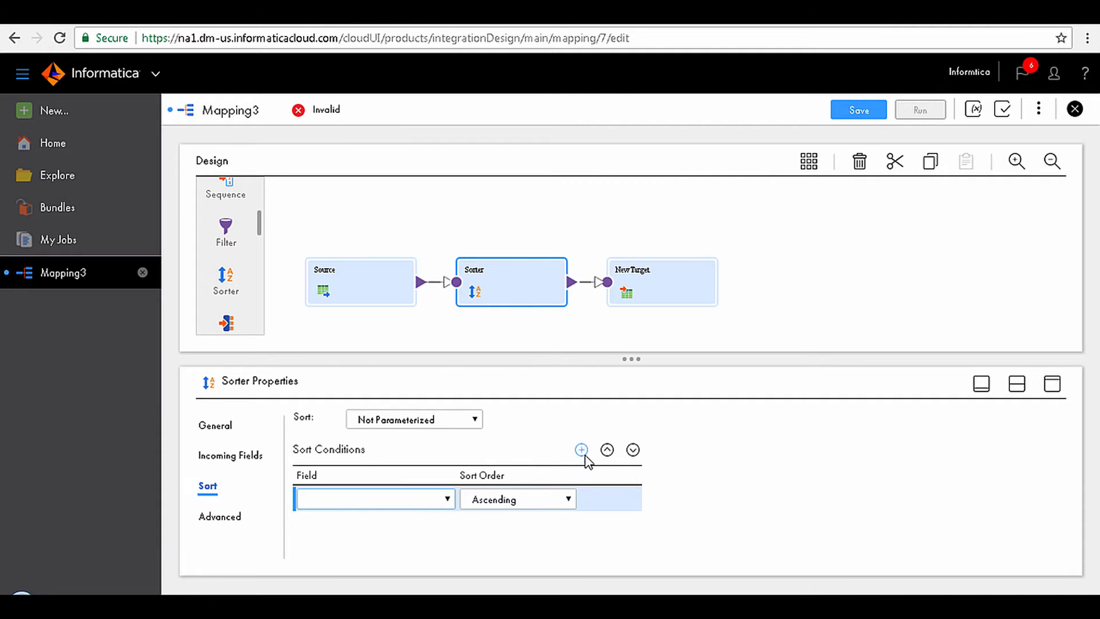
{"action": "left_click", "coordinate": [447, 499]}
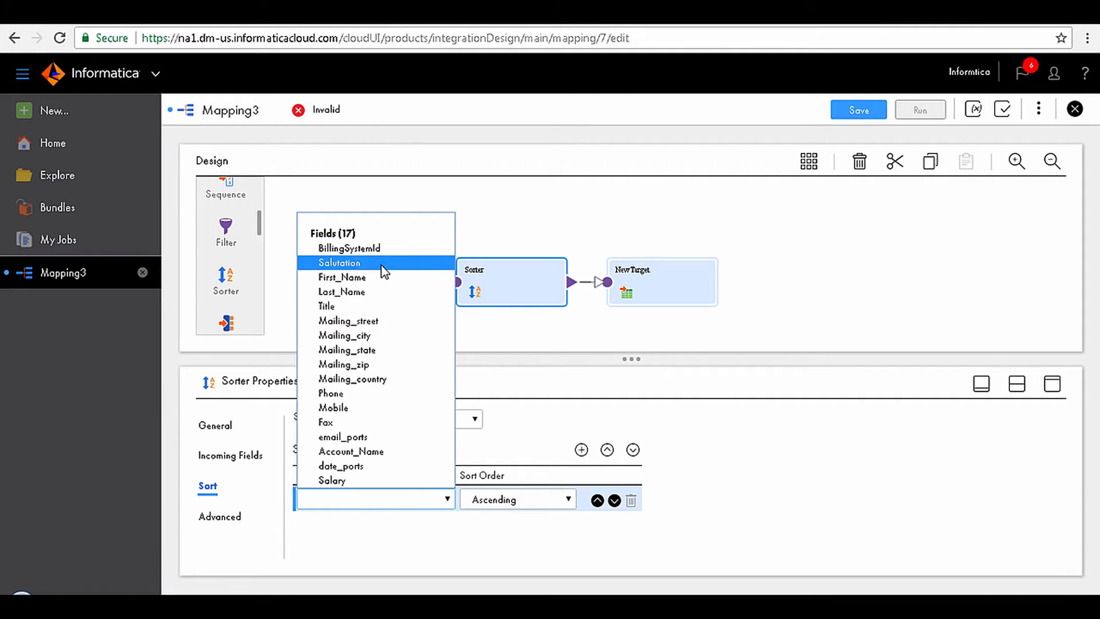
{"action": "left_click", "coordinate": [381, 282]}
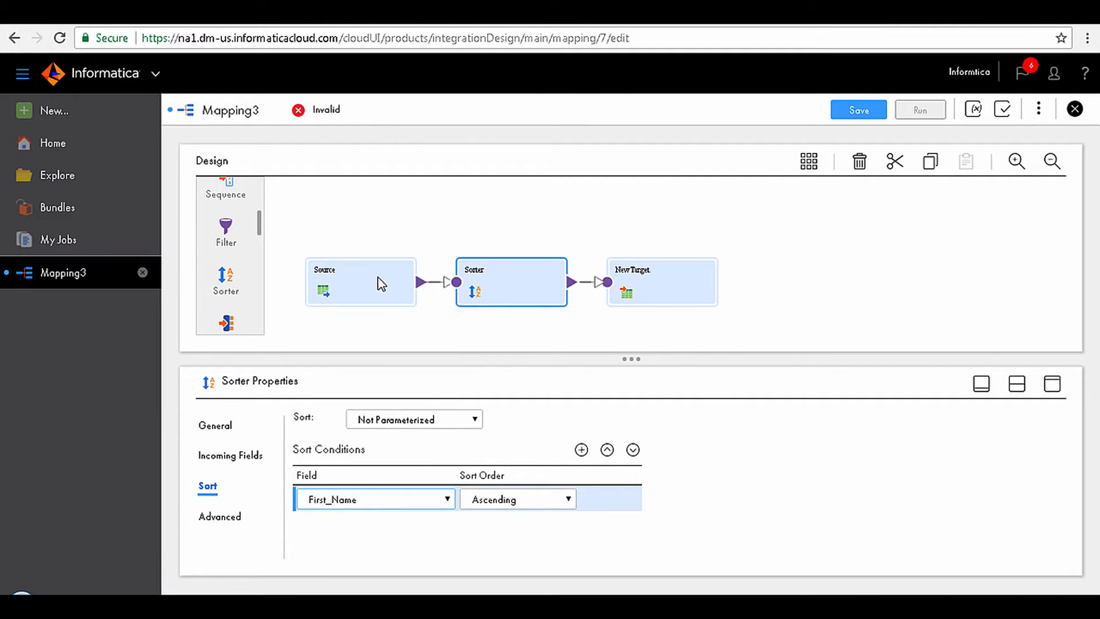
{"action": "left_click", "coordinate": [536, 524]}
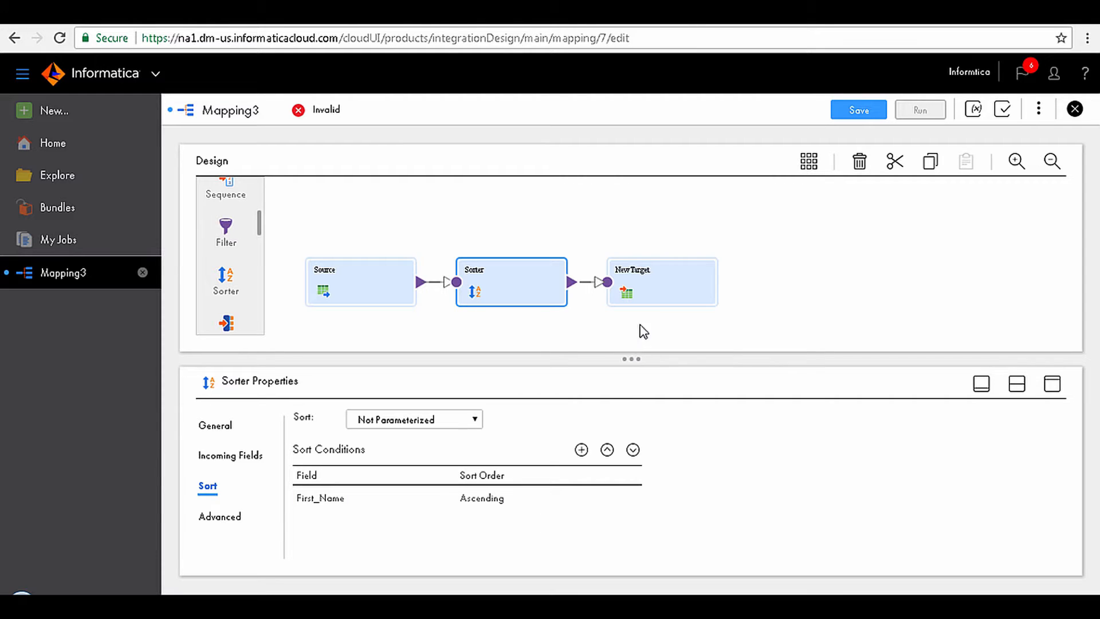
Step: Rename the NewTarget transformation as Target
{"action": "left_click", "coordinate": [648, 295]}
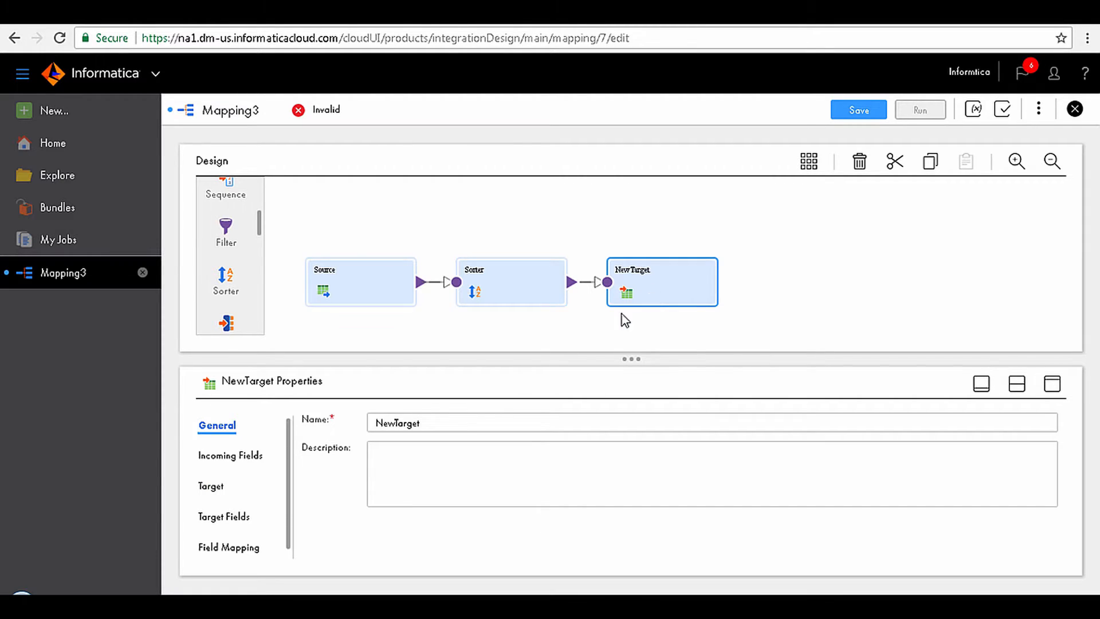
{"action": "left_click", "coordinate": [396, 422]}
{"action": "key", "text": "BackSpace"}
{"action": "key", "text": "BackSpace"}
{"action": "key", "text": "BackSpace"}
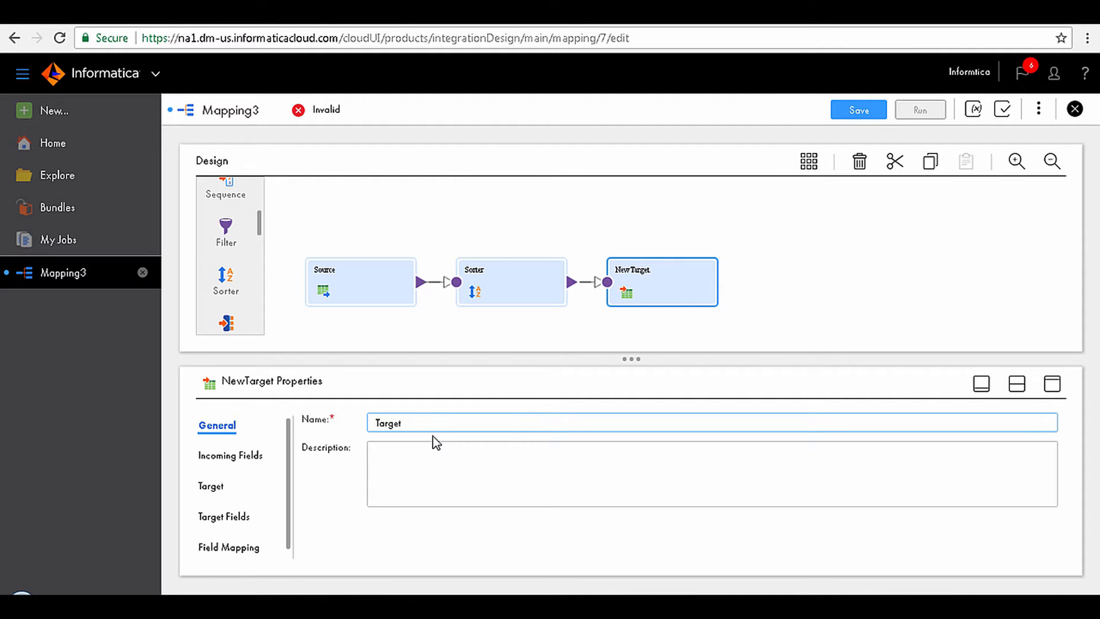
{"action": "left_click", "coordinate": [433, 436]}
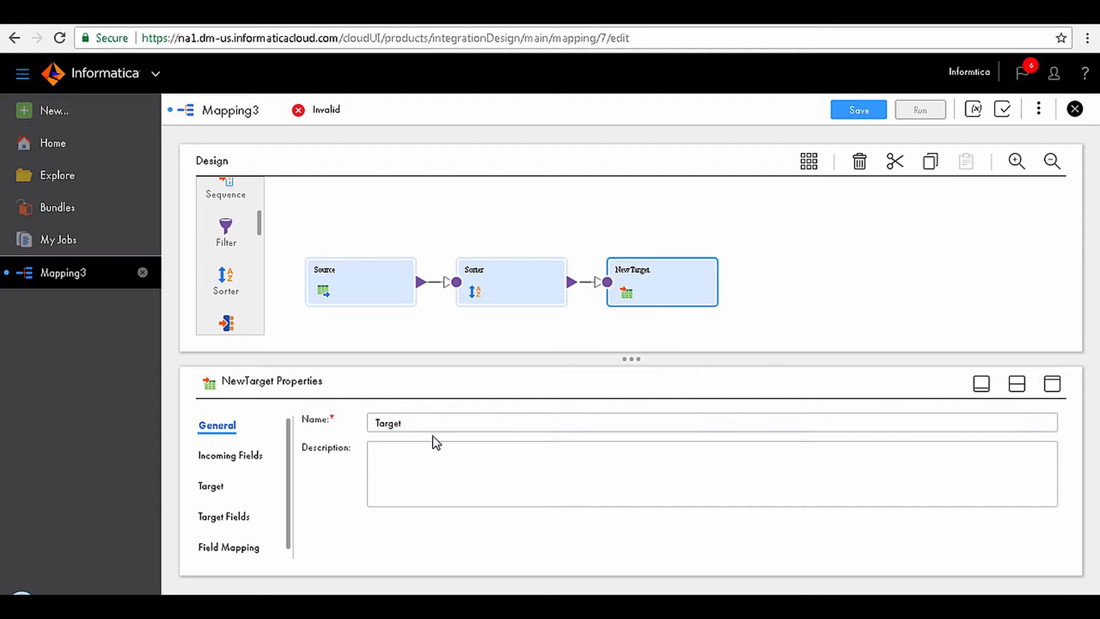
Step: Set the target's connection to Lab_FlatFileConnection
{"action": "left_click", "coordinate": [228, 492]}
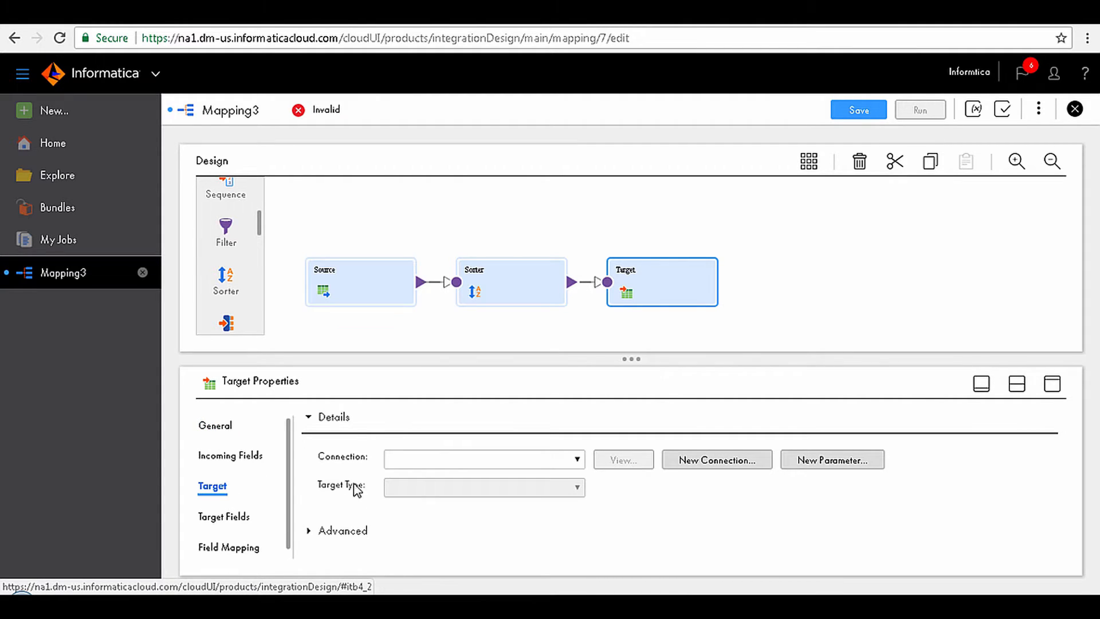
{"action": "left_click", "coordinate": [423, 466]}
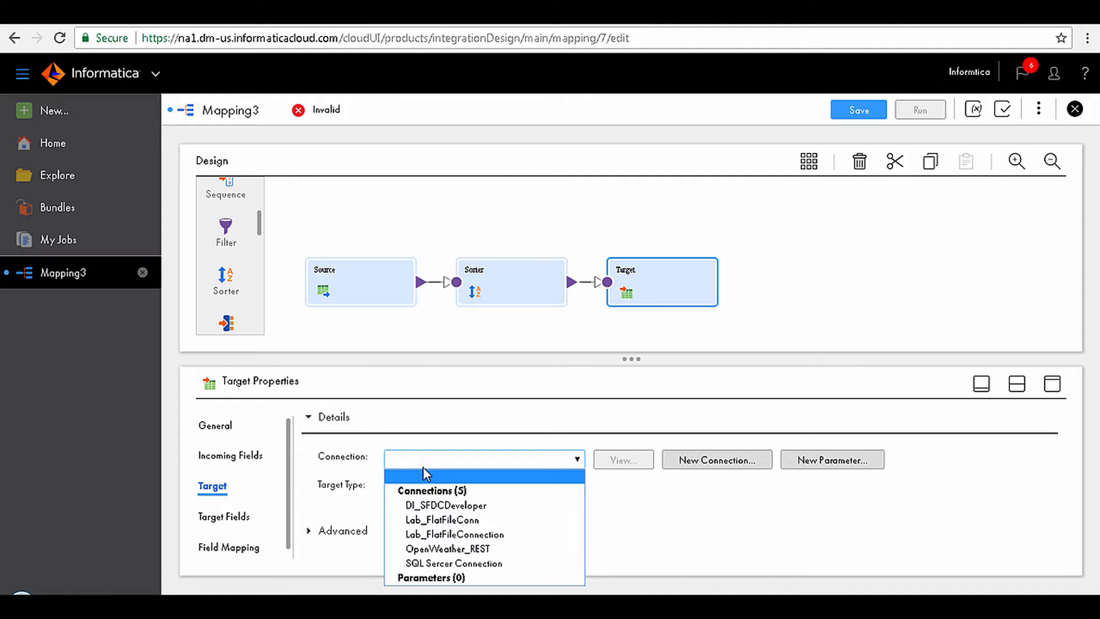
{"action": "left_click", "coordinate": [445, 534]}
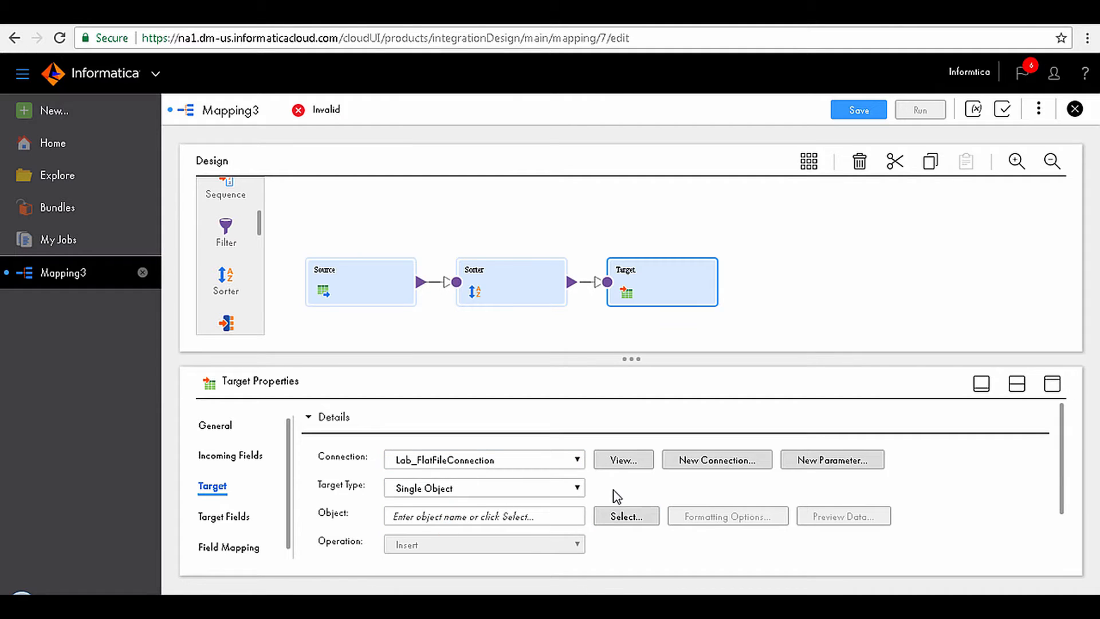
Step: Specify a target object created new at runtime, named CustomerData_%d_%m_%y, with Handle Special Characters enabled, and display the target's field mapping
{"action": "left_click", "coordinate": [621, 515]}
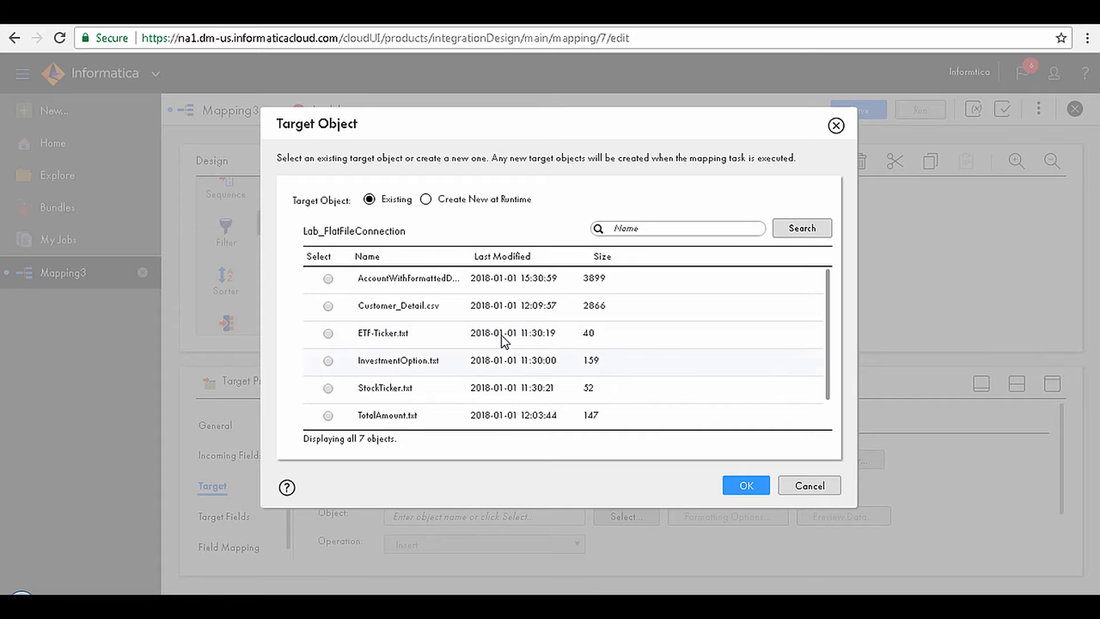
{"action": "left_click", "coordinate": [425, 200]}
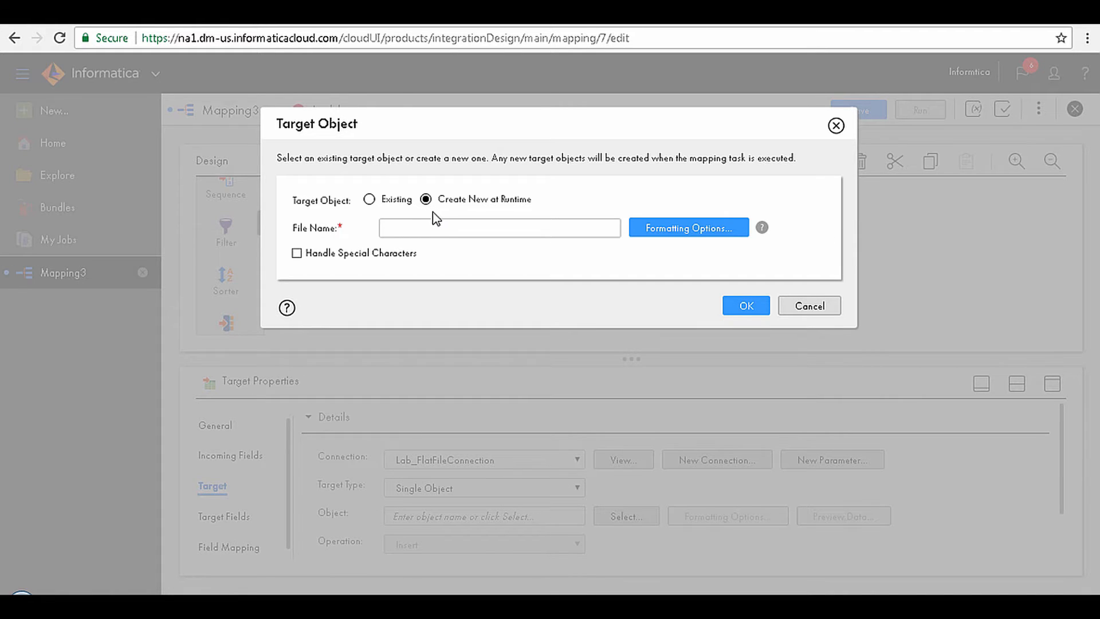
{"action": "left_click", "coordinate": [434, 231]}
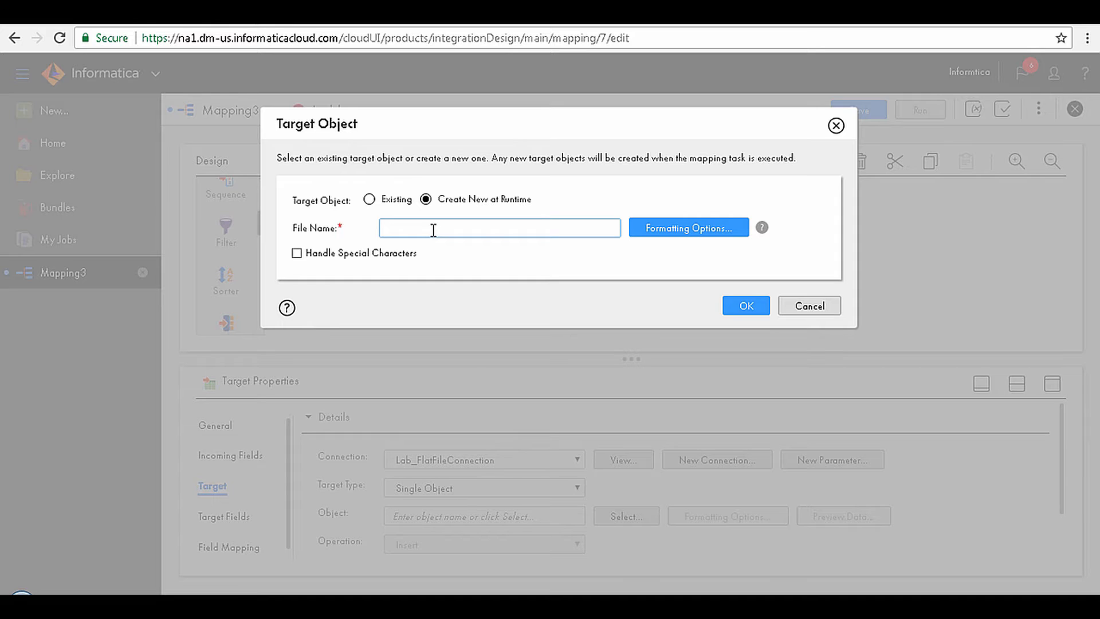
{"action": "type", "text": "CustomerData_%d_%m_%y"}
{"action": "left_click", "coordinate": [541, 246]}
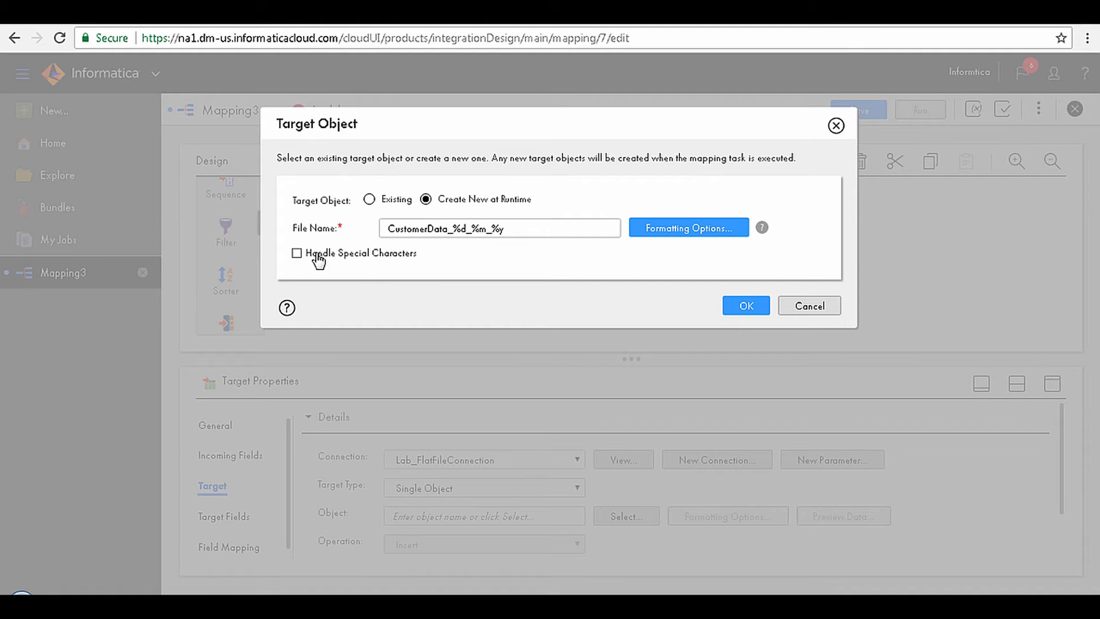
{"action": "left_click", "coordinate": [296, 255]}
{"action": "left_click", "coordinate": [745, 308]}
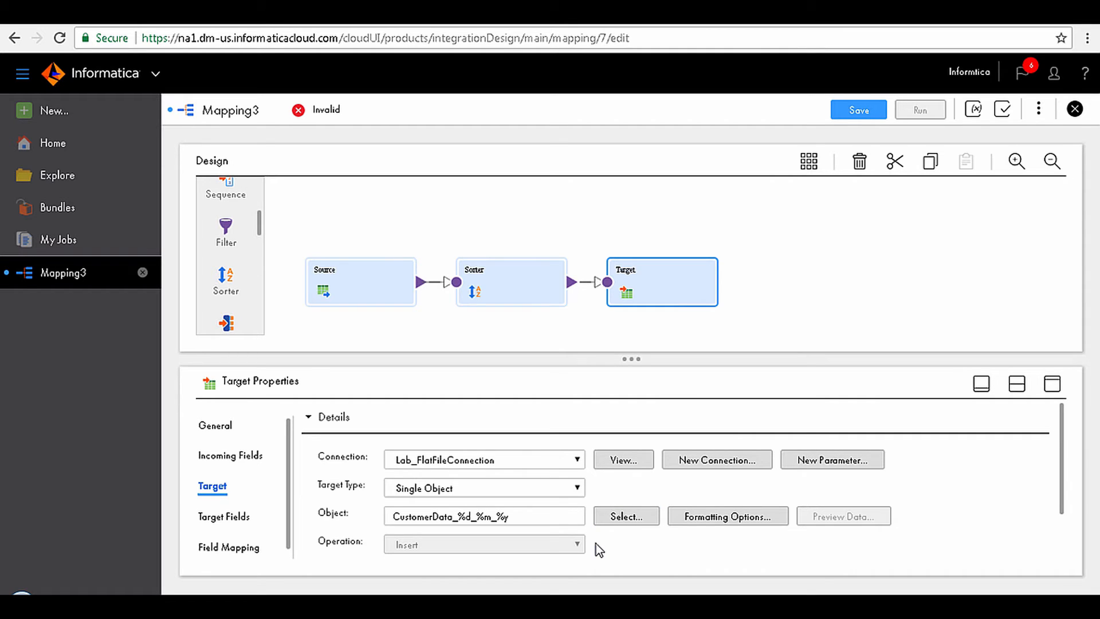
{"action": "left_click", "coordinate": [258, 549]}
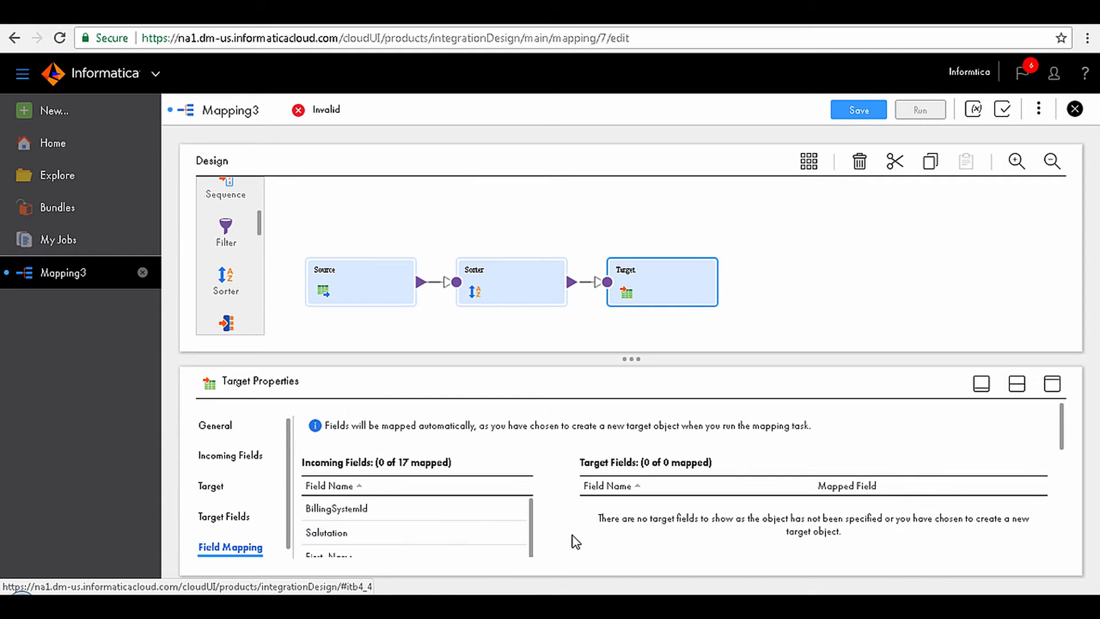
Step: Review the target's incoming fields, and validate and save the m_Dynamic_Linking mapping
{"action": "scroll", "coordinate": [584, 517], "scroll_direction": "down", "scroll_amount": 1}
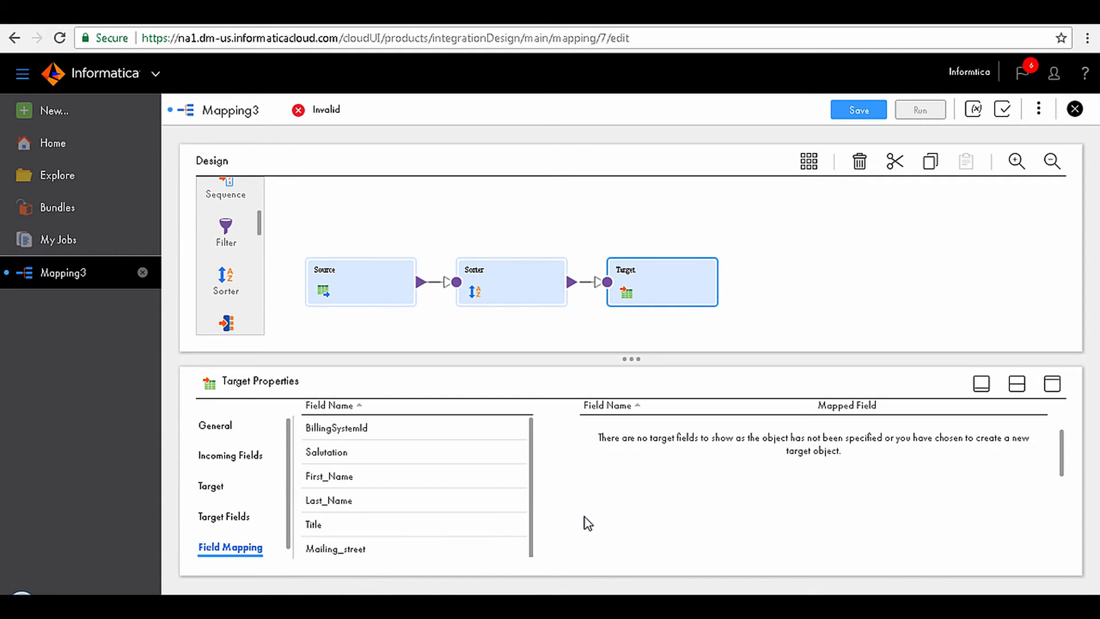
{"action": "scroll", "coordinate": [585, 517], "scroll_direction": "up", "scroll_amount": 1}
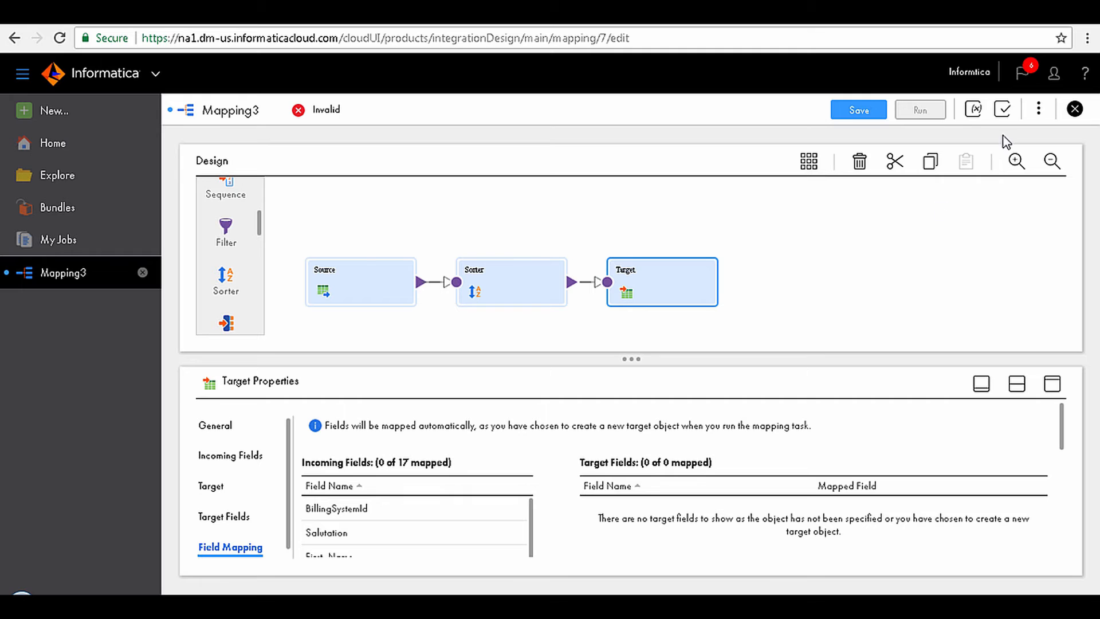
{"action": "left_click", "coordinate": [1003, 110]}
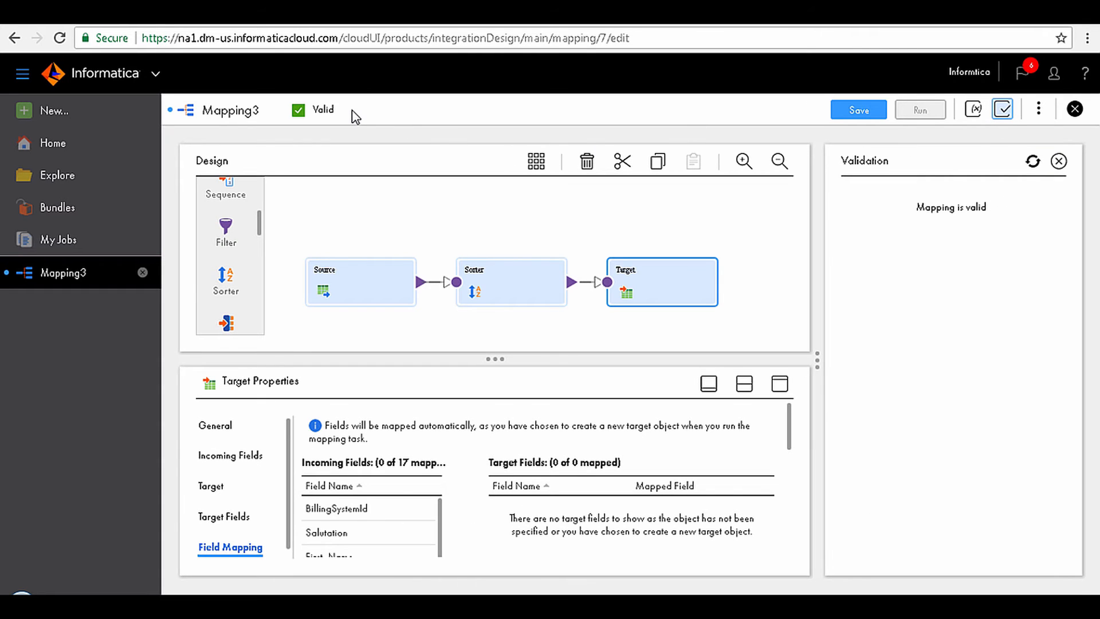
{"action": "left_click", "coordinate": [843, 115]}
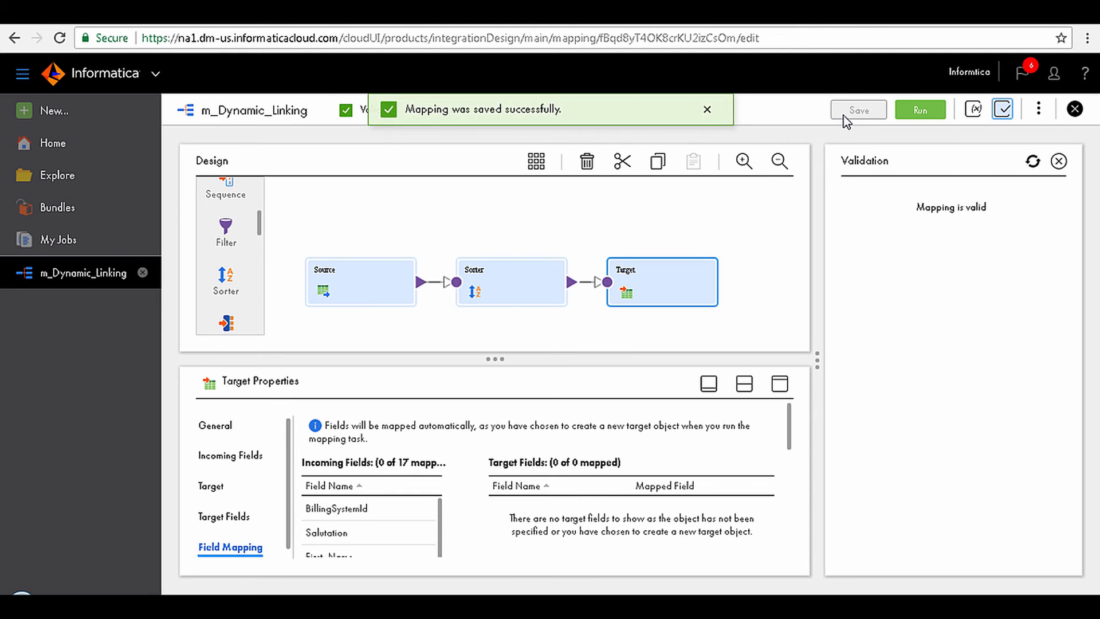
Step: Run the m_Dynamic_Linking mapping in the NICESS-LP060 runtime environment and display the job list to check its status
{"action": "left_click", "coordinate": [907, 115]}
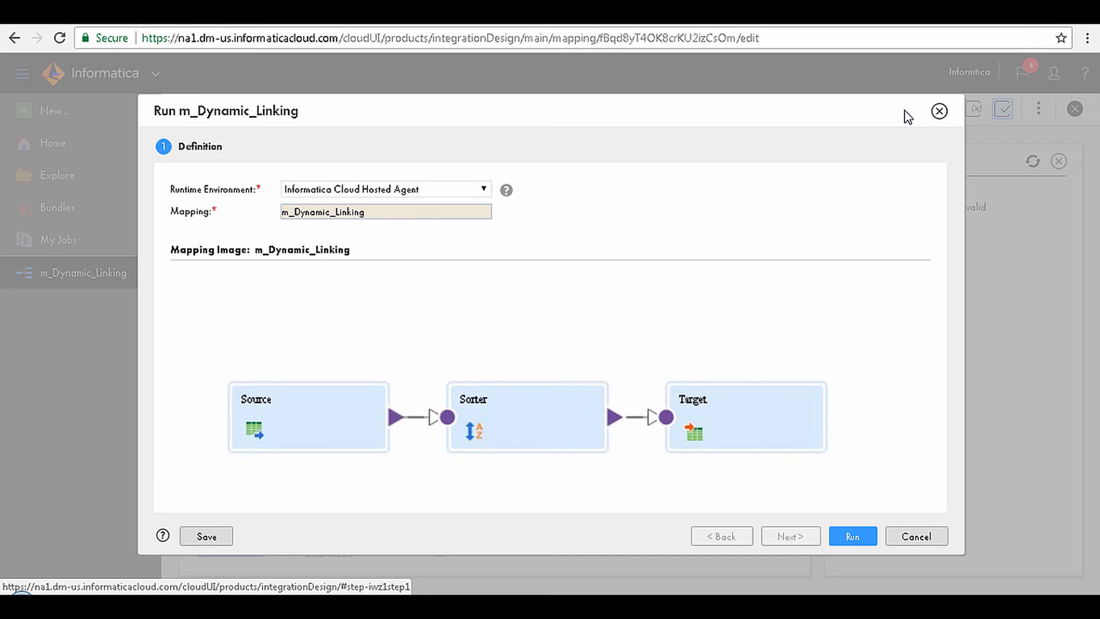
{"action": "left_click", "coordinate": [466, 188]}
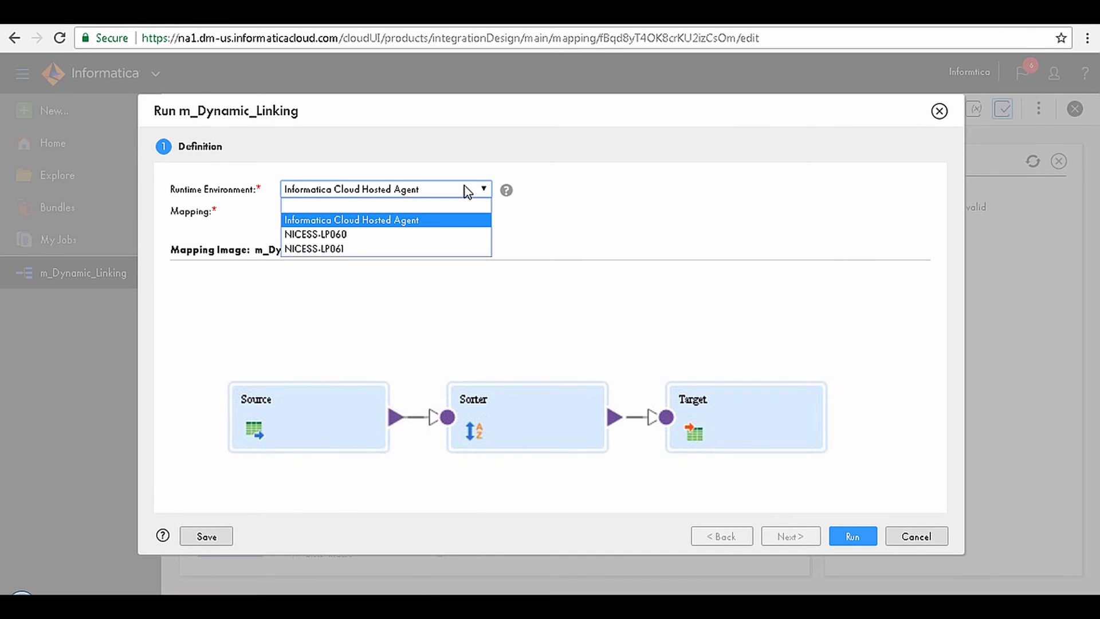
{"action": "left_click", "coordinate": [439, 234]}
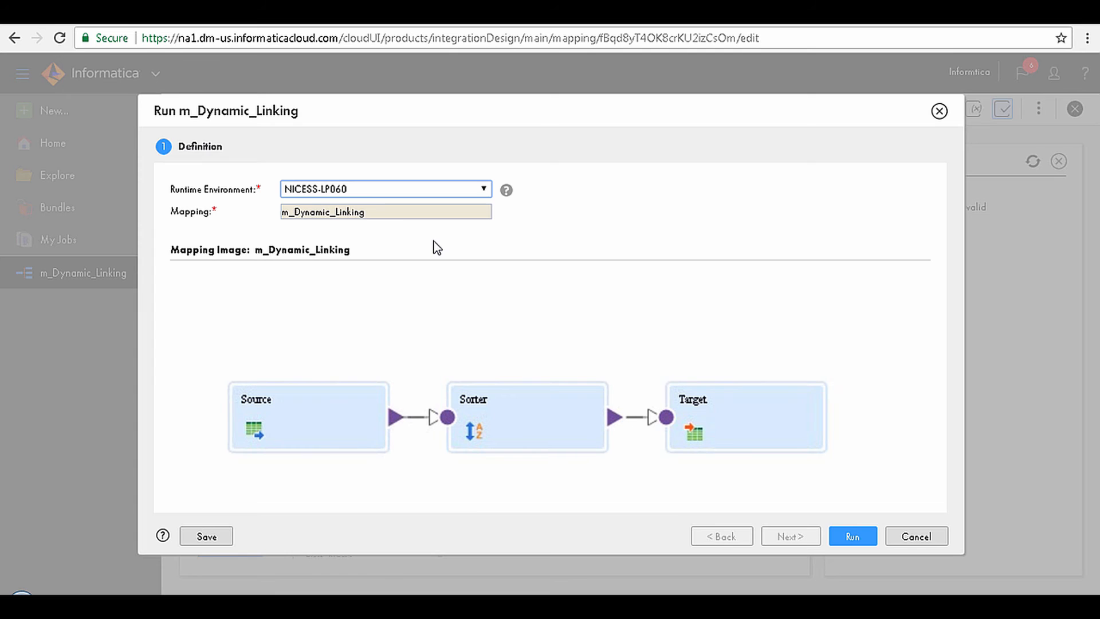
{"action": "left_click", "coordinate": [853, 535]}
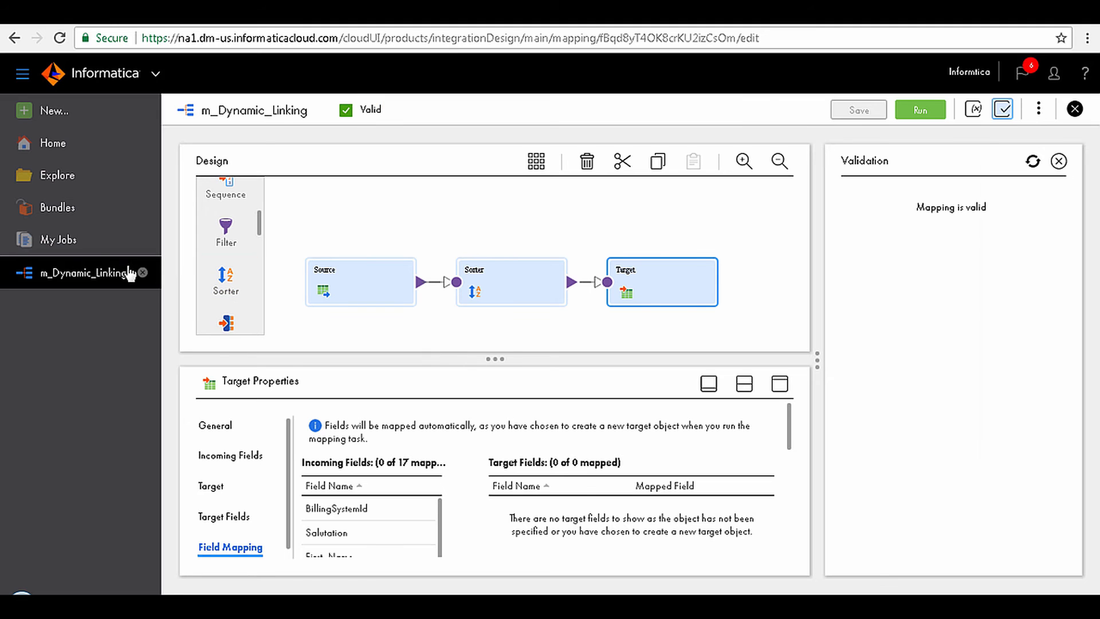
{"action": "left_click", "coordinate": [73, 243]}
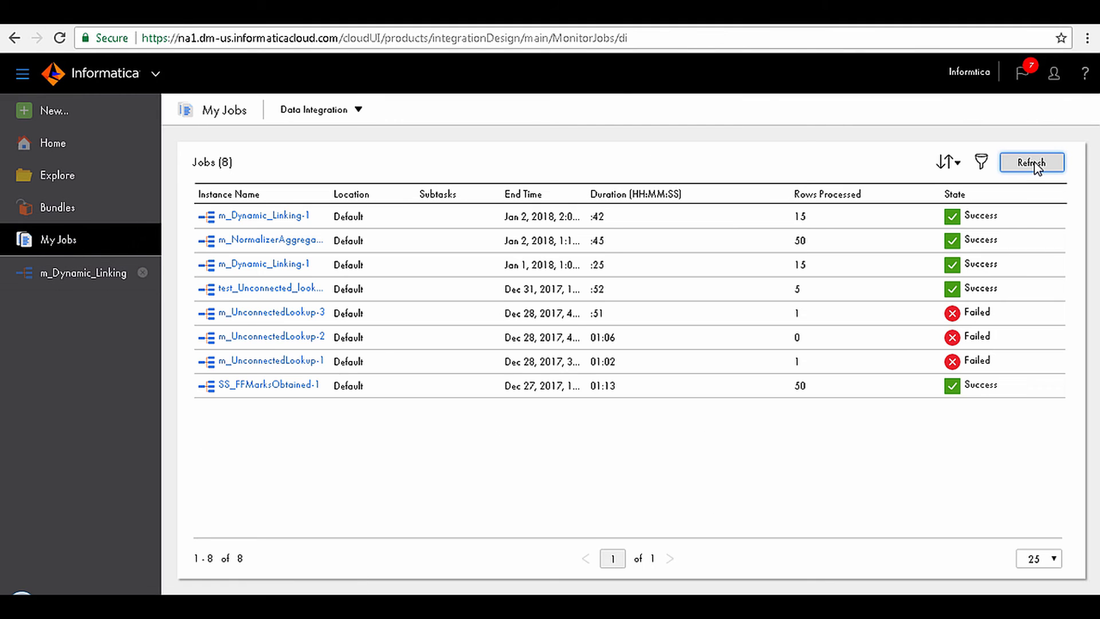